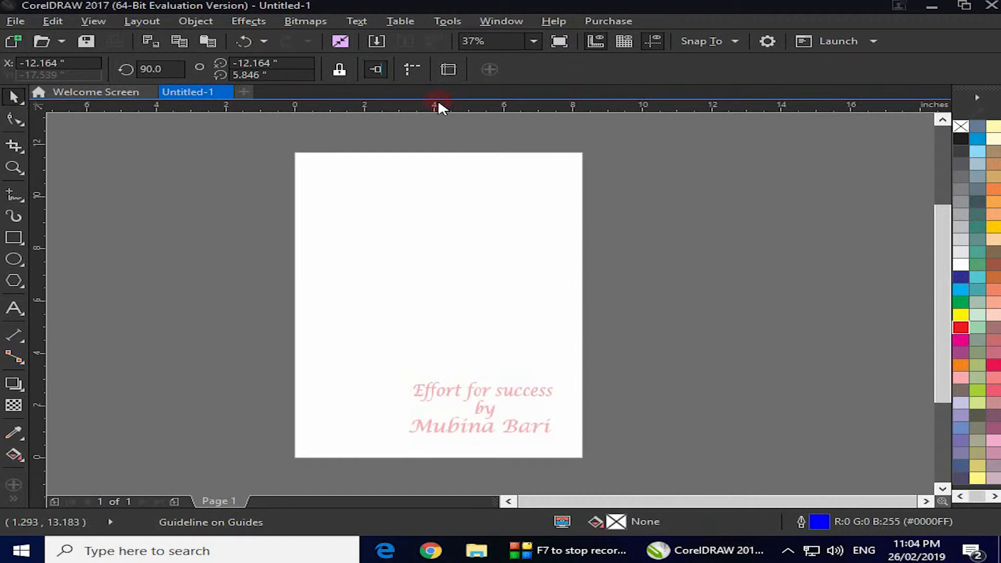
Hide and redisplay the rulers, and show the document grid over the page
left_click(598, 42)
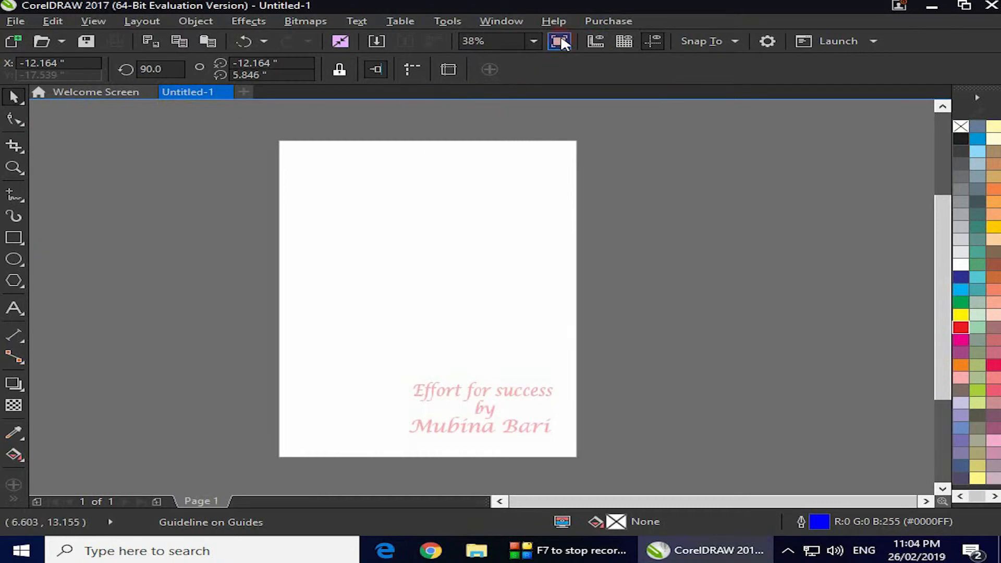
left_click(600, 39)
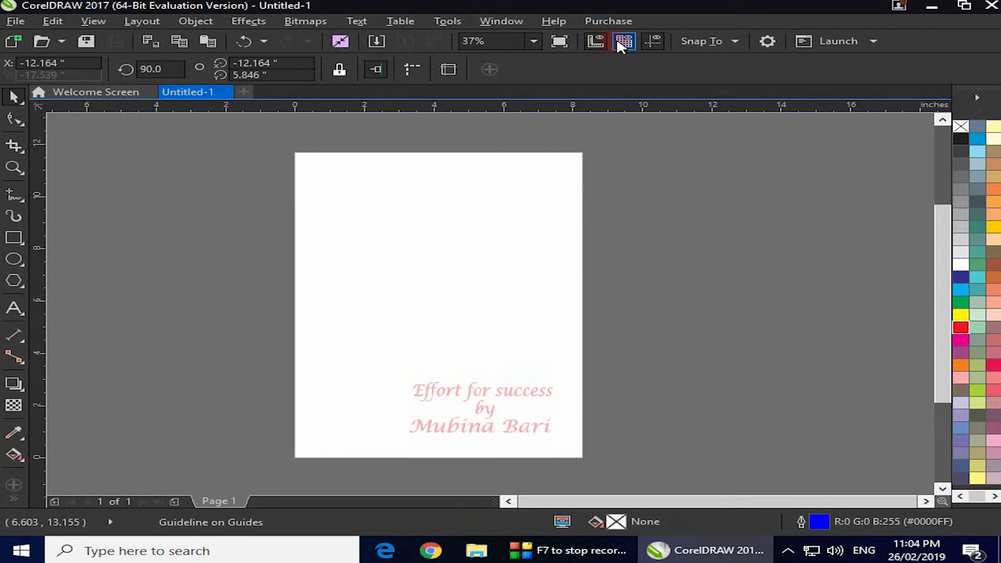
left_click(624, 42)
left_click(625, 42)
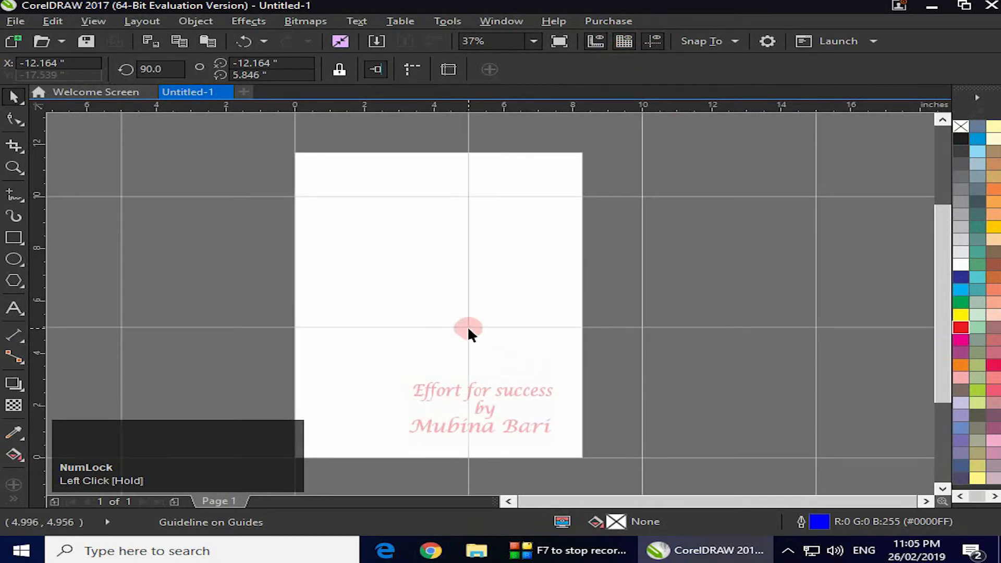
Draw an ellipse about 2.46 by 2.53 inches against the grid lines and place a copy touching it directly below
left_click(13, 259)
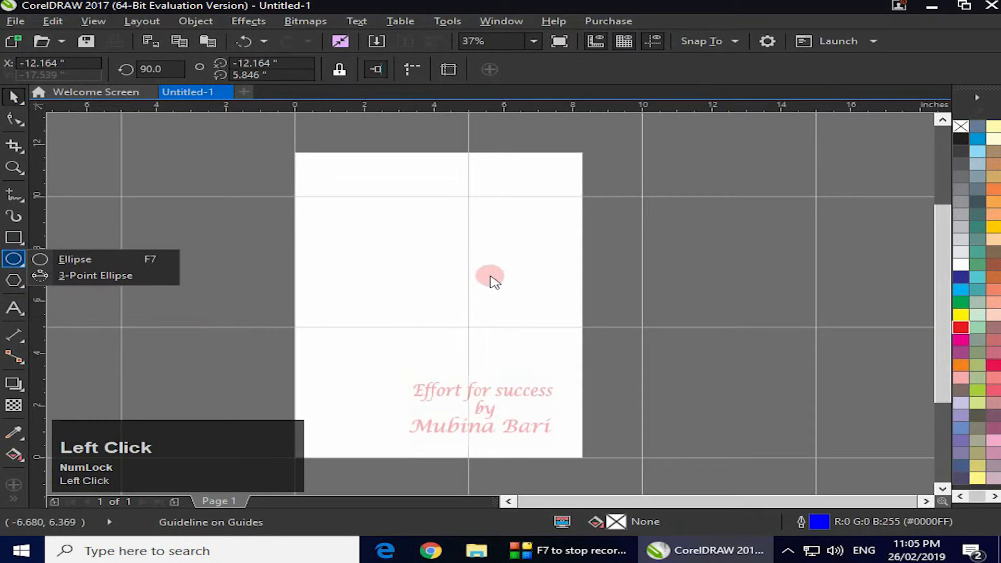
left_click(111, 259)
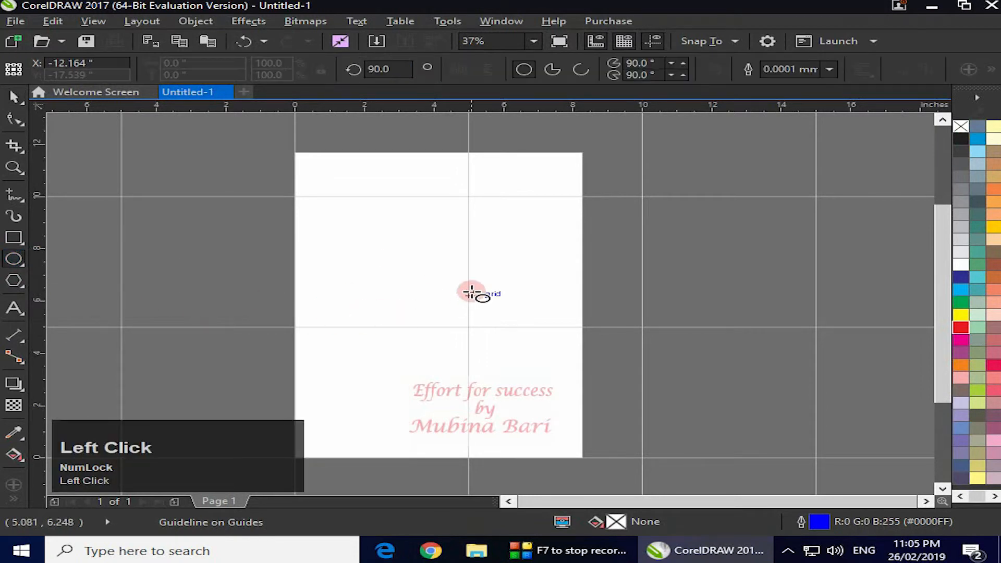
left_click_drag(478, 254, 565, 321)
left_click_drag(523, 287, 513, 294)
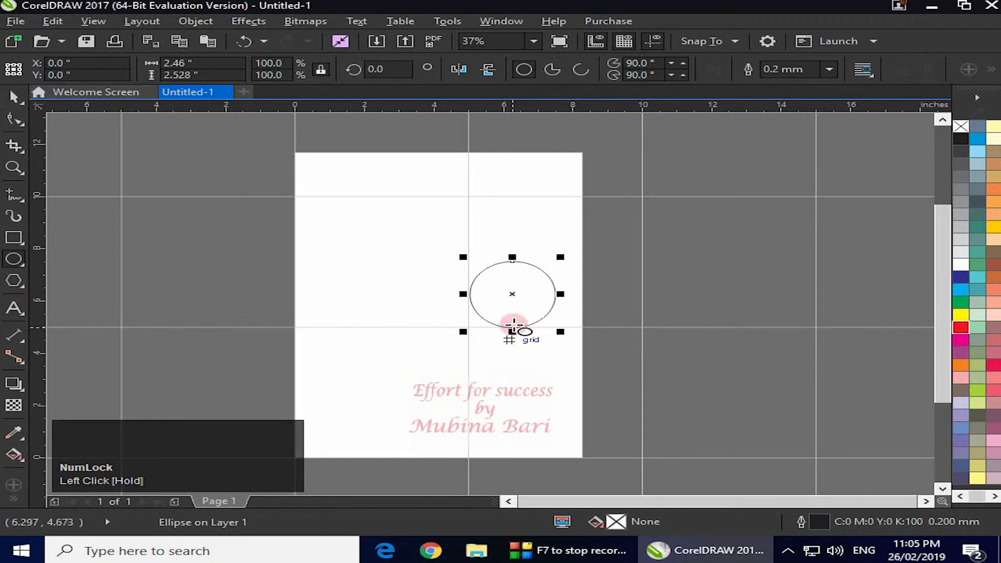
left_click_drag(511, 296, 509, 360)
right_click(510, 361)
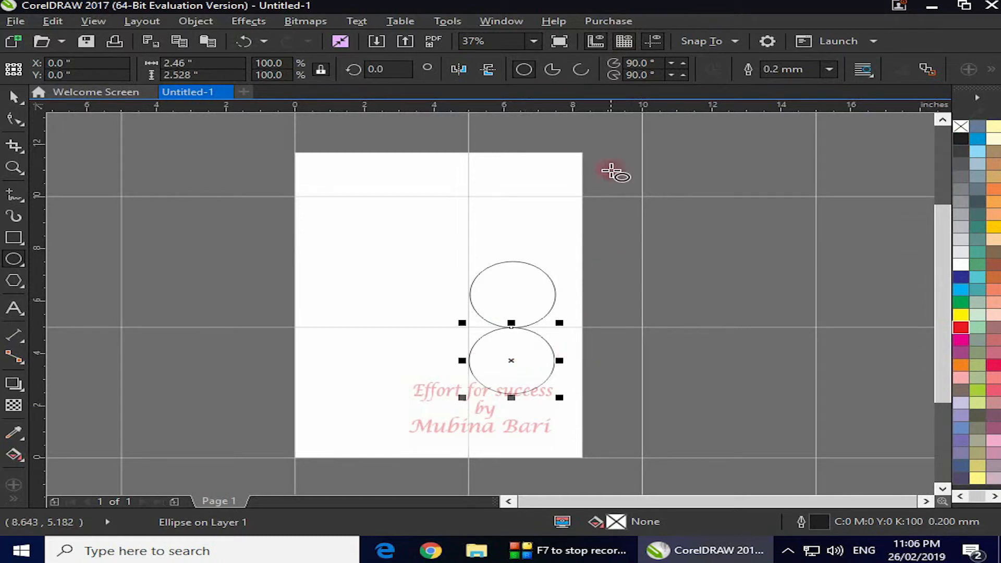
Hide the document grid and add a horizontal guideline at about 5.9 inches and a vertical one at about 4.43 inches
left_click(628, 45)
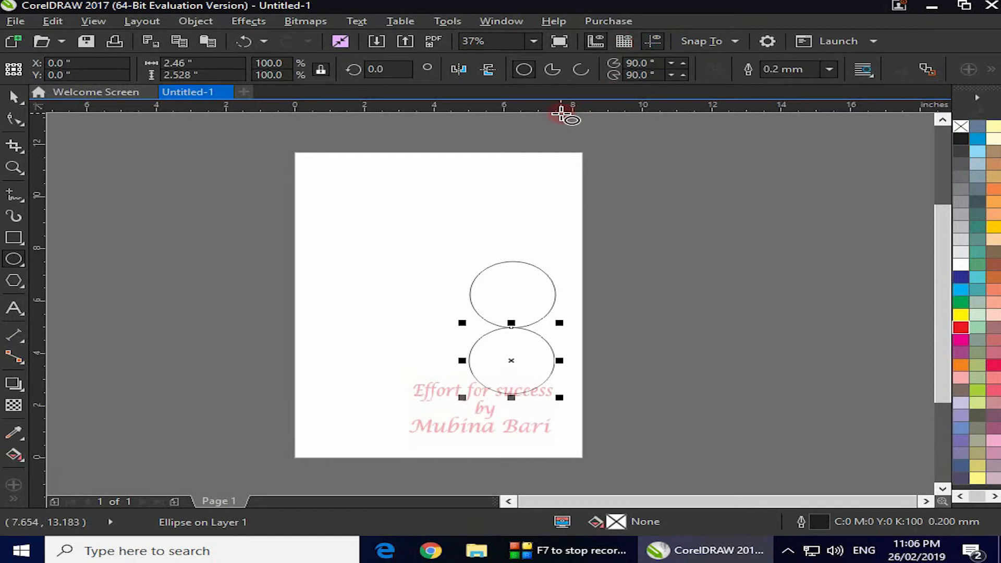
left_click(14, 96)
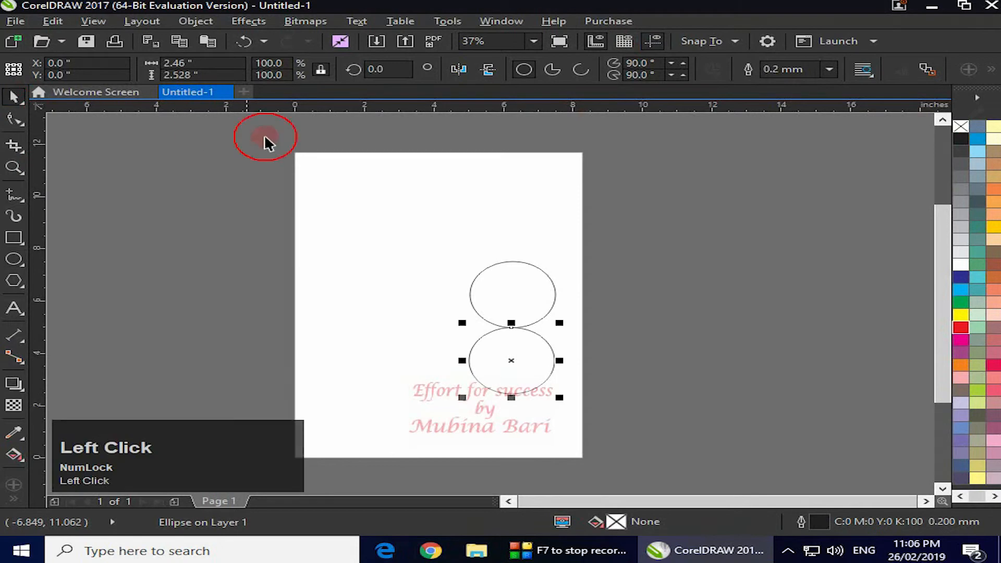
left_click(422, 115)
left_click_drag(422, 115, 469, 303)
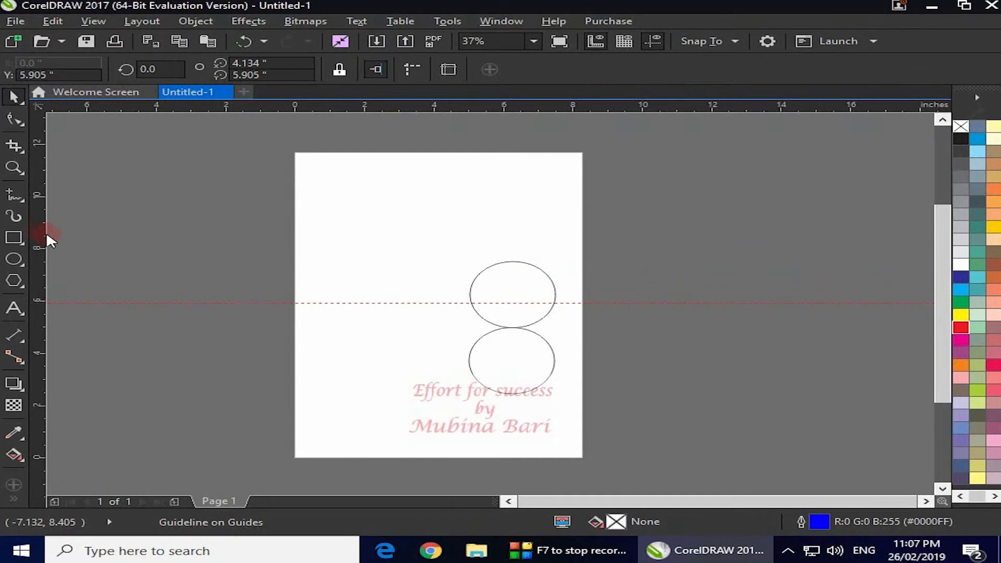
left_click_drag(47, 235, 448, 340)
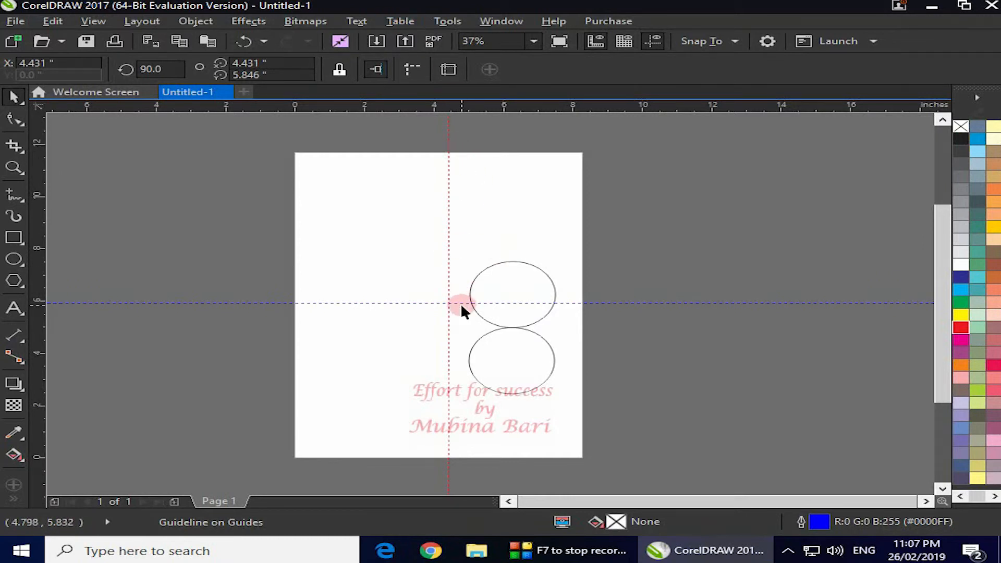
Toggle the guidelines to hidden and draw a rectangle about 3.53 by 2.52 inches in the upper-left area of the page
left_click(653, 42)
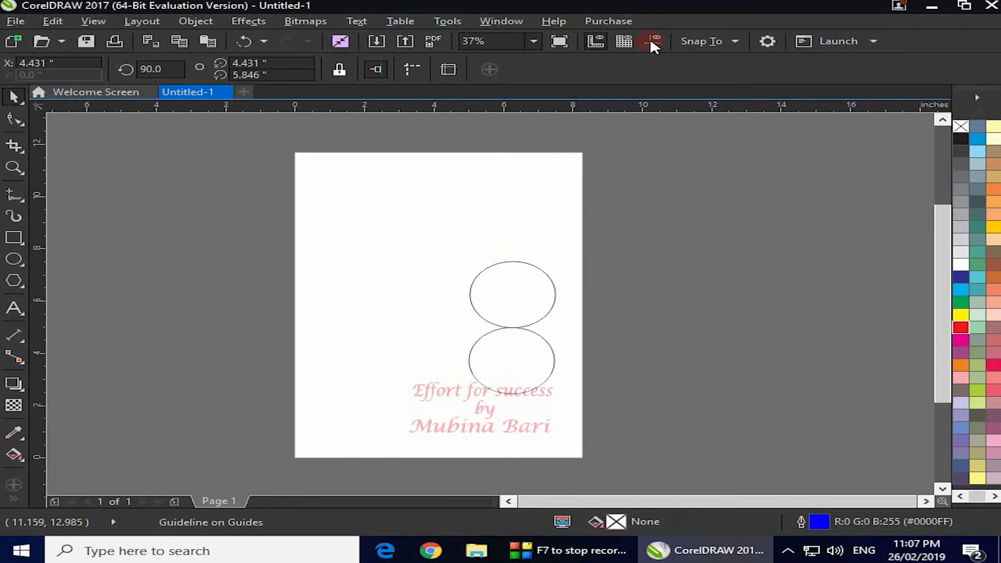
left_click(650, 41)
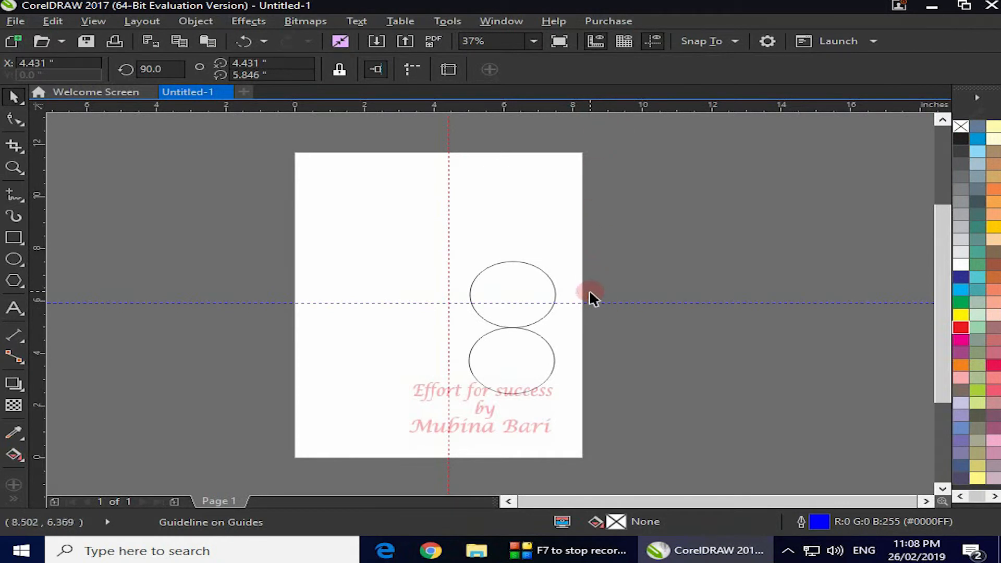
left_click(653, 43)
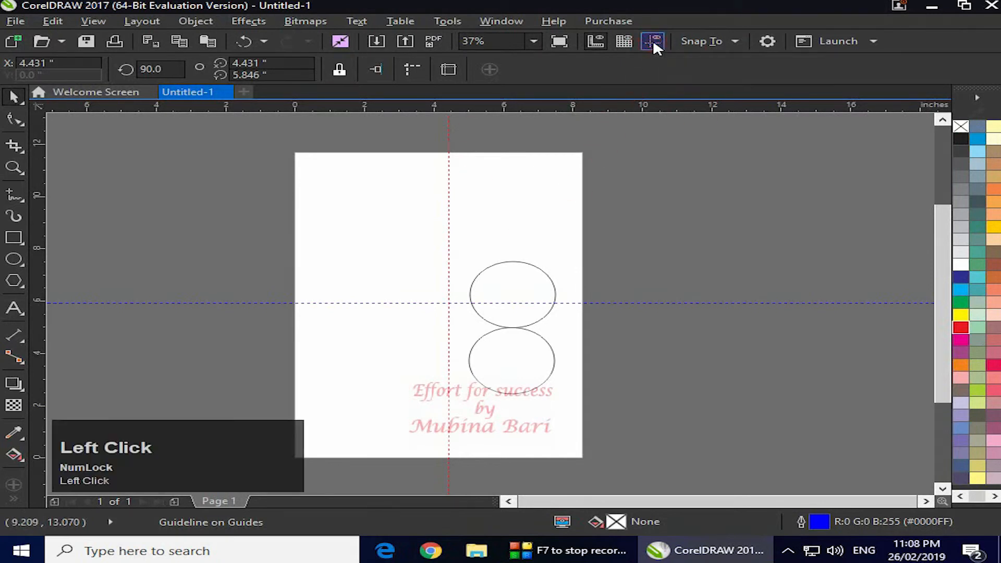
left_click(24, 238)
left_click_drag(336, 191, 459, 257)
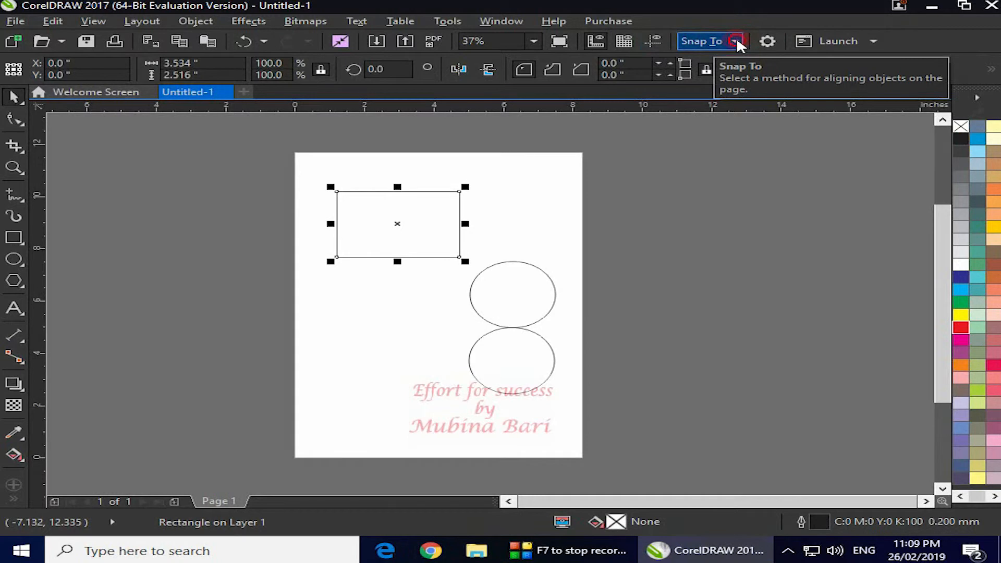
Enable snapping to objects and move the rectangle so its lower edge touches the top of the upper ellipse
left_click(735, 41)
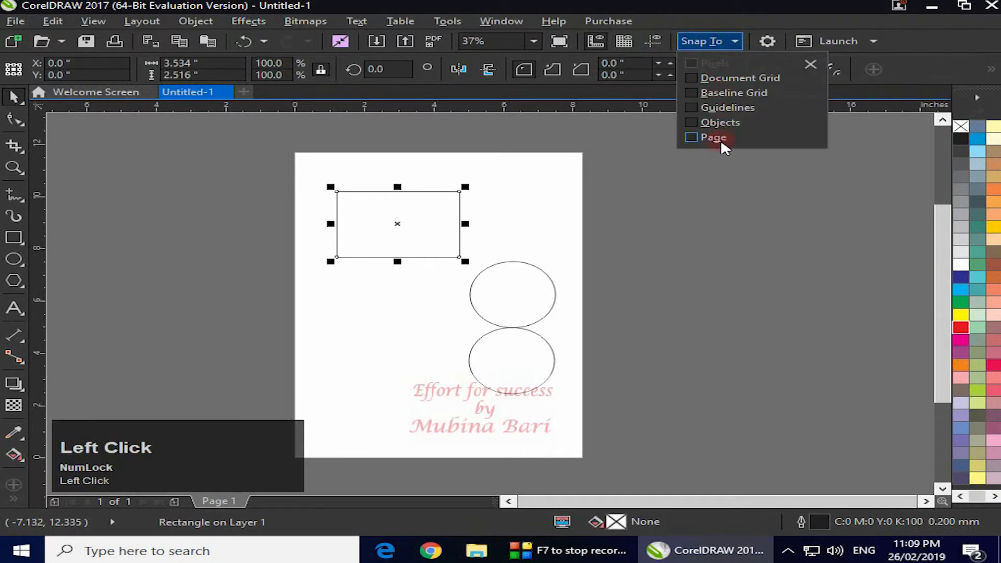
left_click(689, 185)
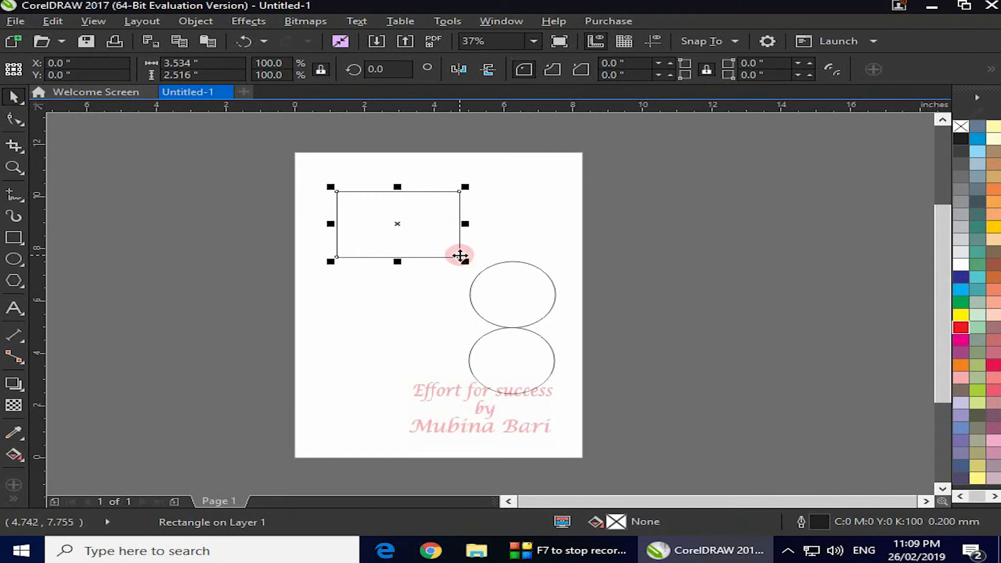
left_click(734, 42)
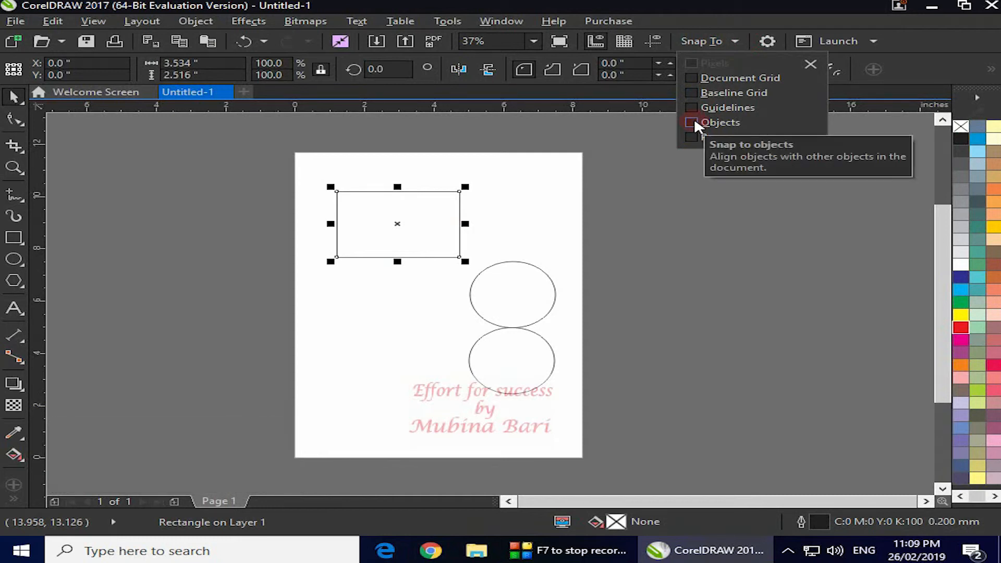
left_click(697, 124)
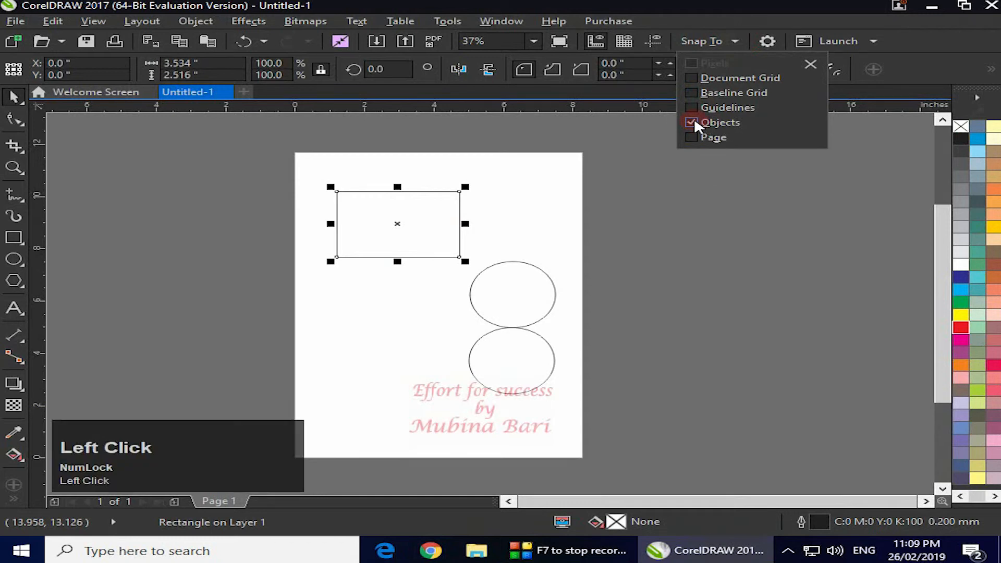
left_click(704, 177)
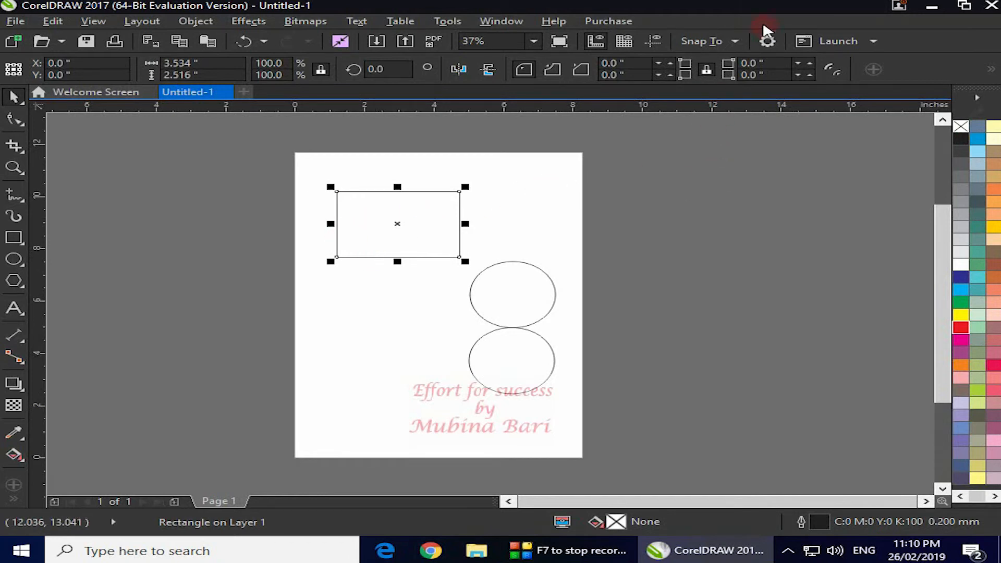
left_click(735, 42)
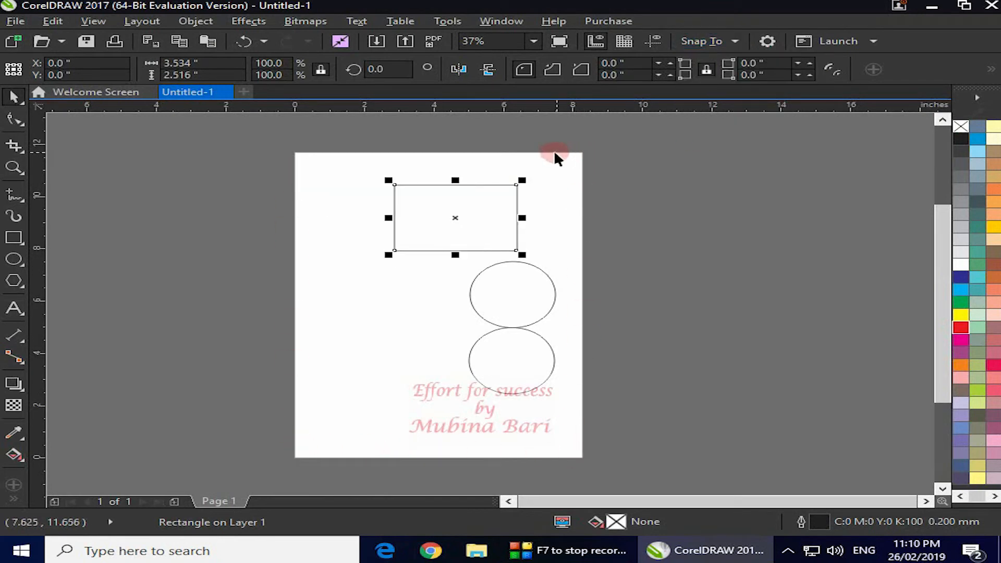
left_click_drag(458, 217, 498, 232)
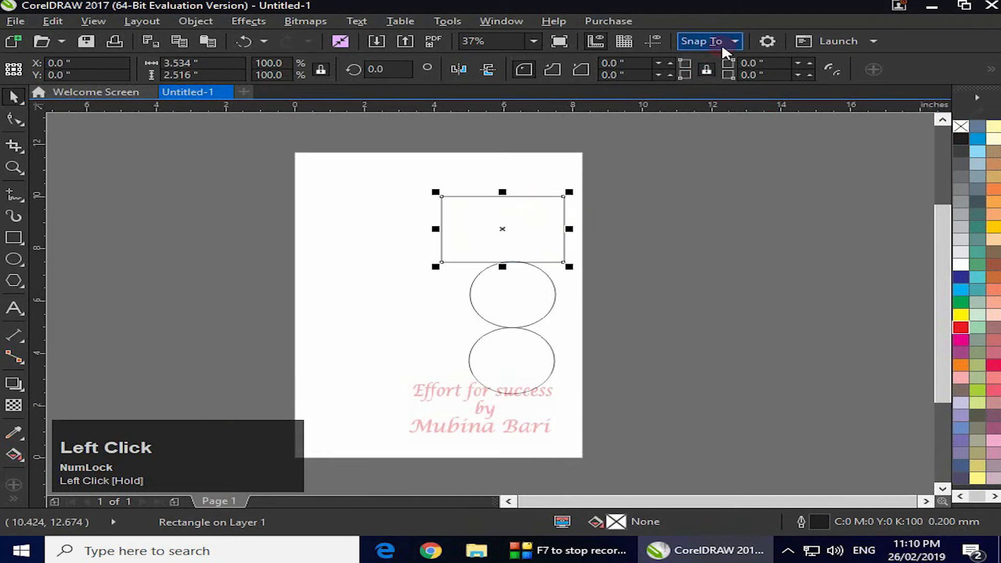
Enable snapping to the page and move the rectangle across the page's left edge
left_click(734, 41)
left_click(691, 137)
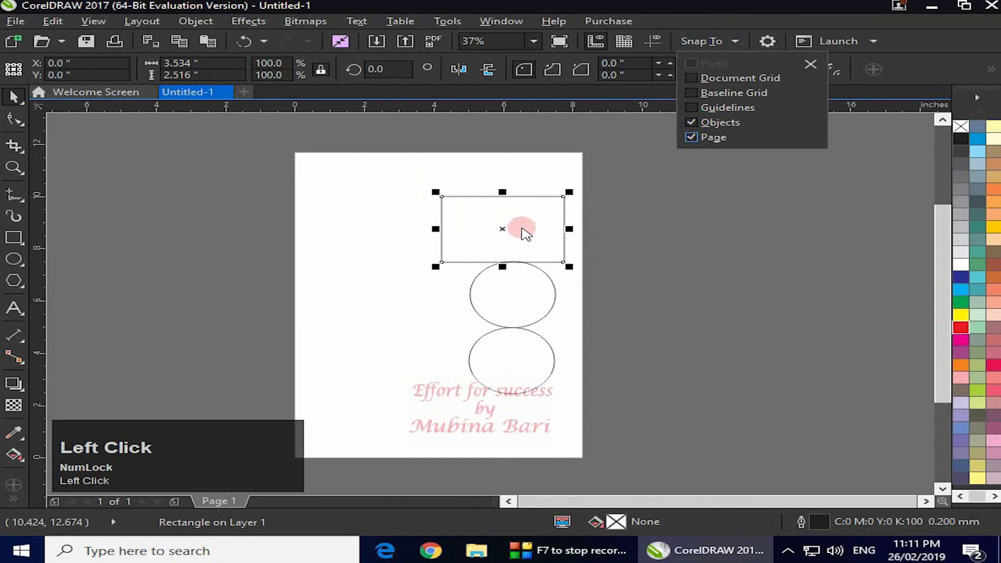
left_click_drag(504, 233, 326, 218)
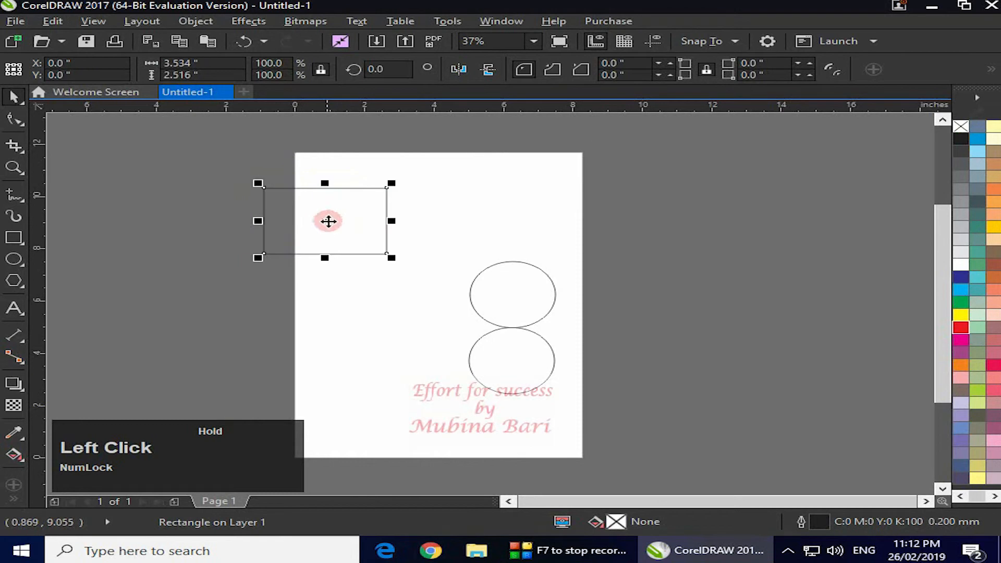
Turn off snapping to the page, keeping snapping to objects enabled
left_click(744, 40)
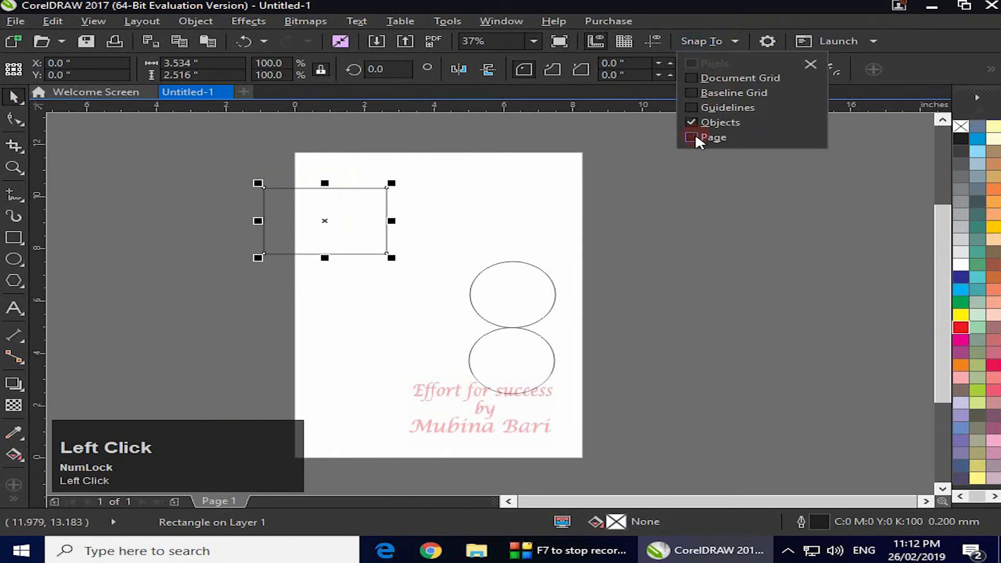
left_click(692, 195)
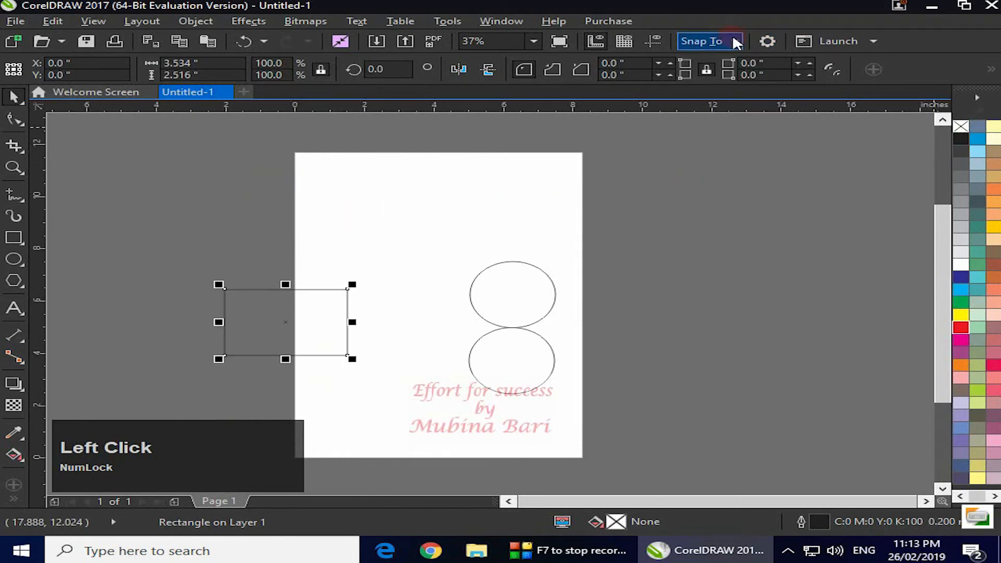
left_click(736, 42)
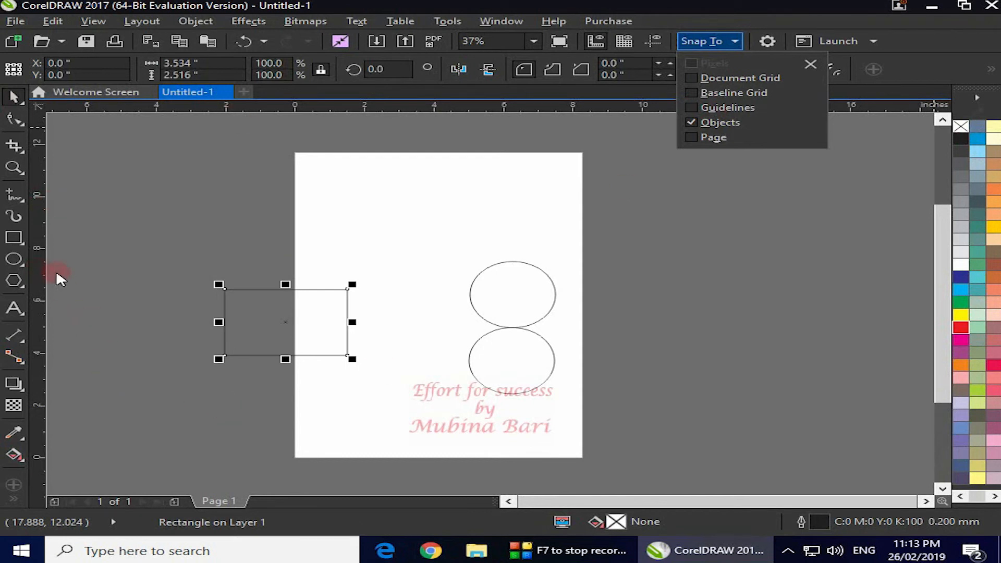
Pull out another vertical guideline so the guides are shown, and move the rectangle onto the page above the ellipses
left_click_drag(46, 271, 425, 286)
left_click(707, 41)
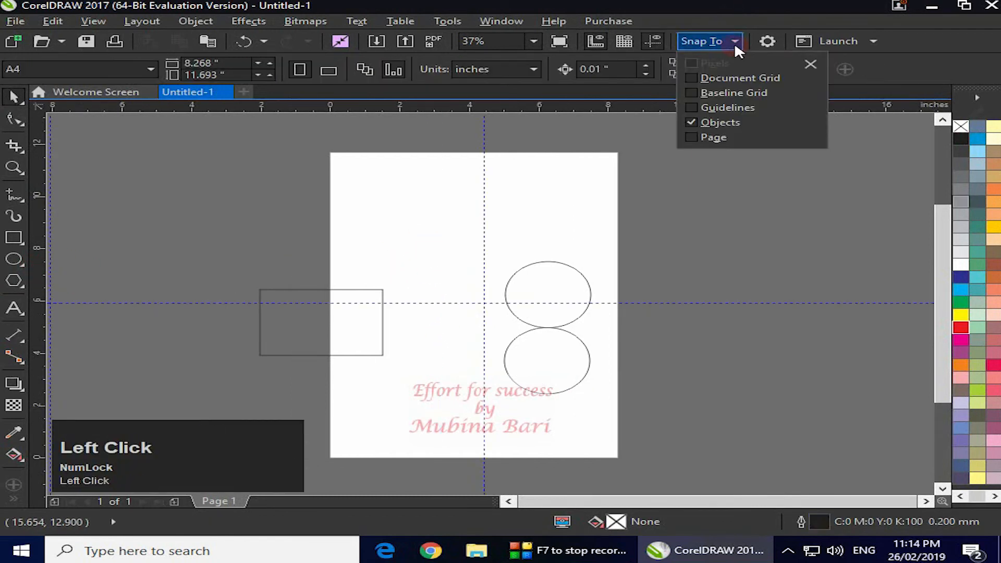
left_click(858, 217)
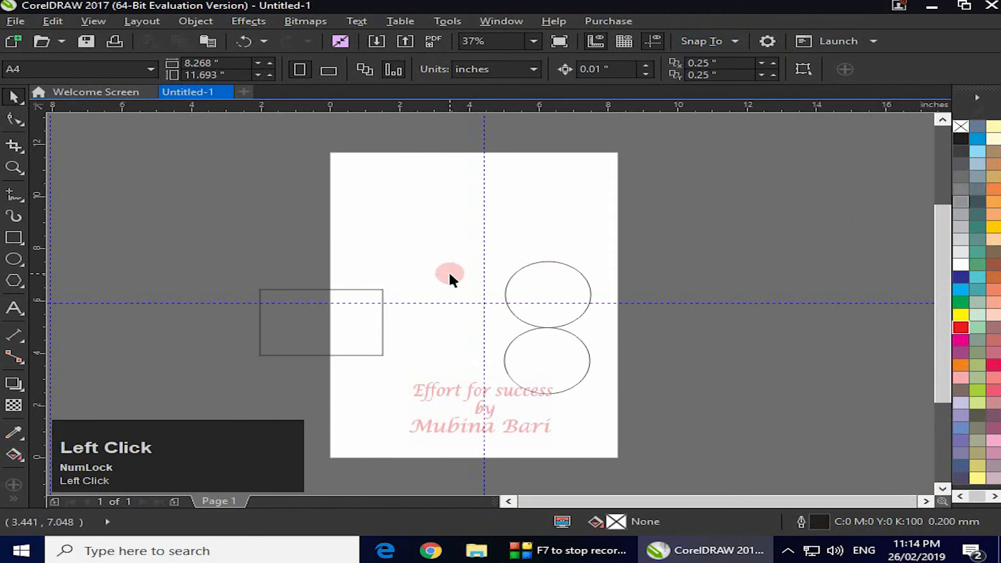
left_click_drag(327, 350, 509, 206)
Enable snapping to guidelines and centre the rectangle on the intersection of the horizontal and vertical guidelines
left_click(738, 46)
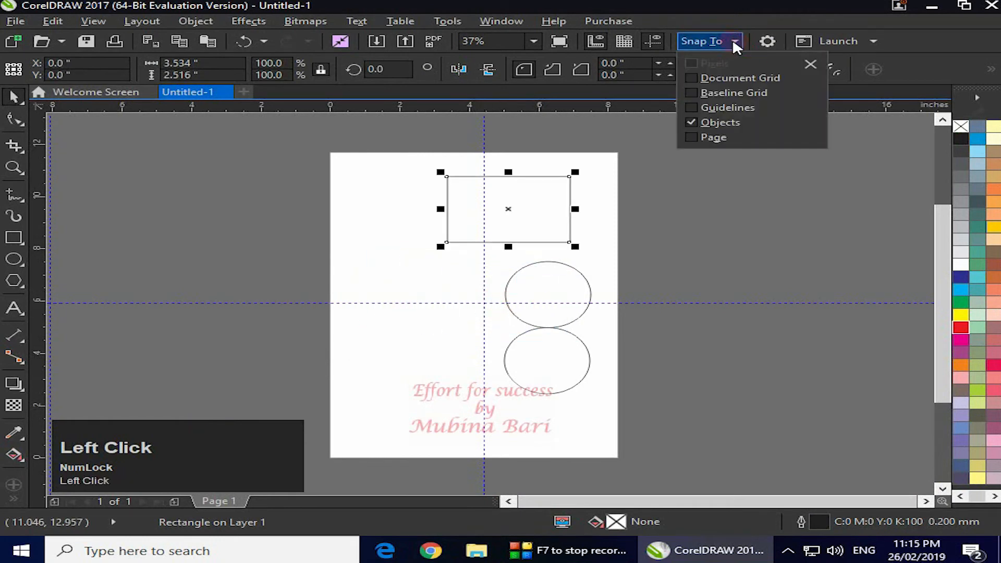
left_click(691, 107)
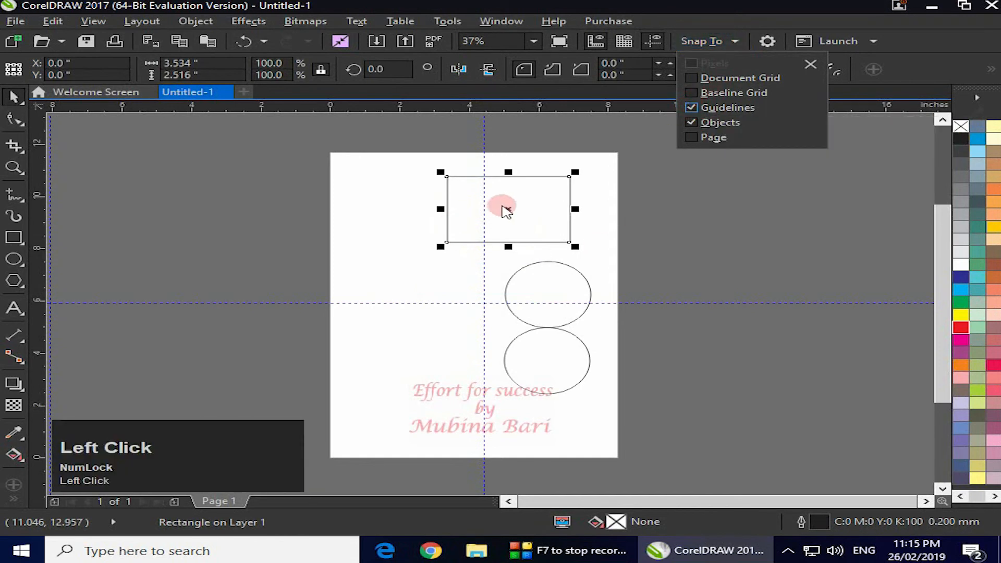
left_click_drag(508, 210, 484, 303)
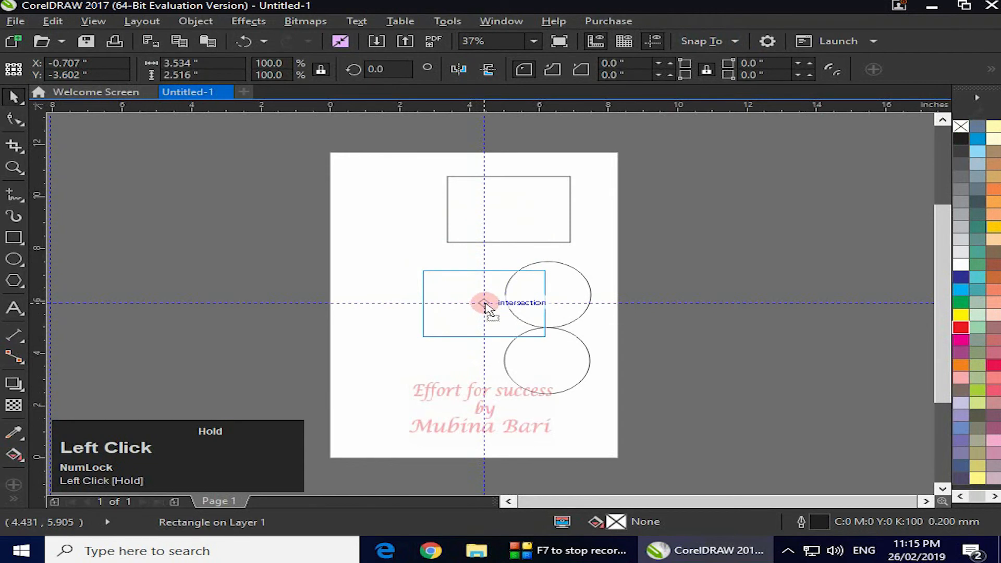
mouse_move(485, 304)
left_mouse_down()
mouse_move(369, 305)
mouse_move(485, 307)
left_mouse_up()
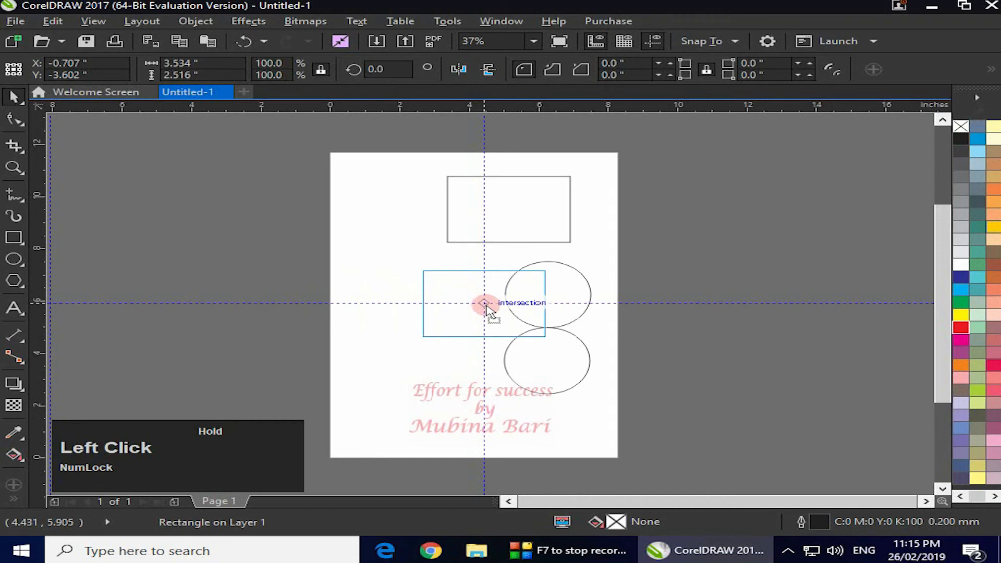
left_click_drag(487, 309, 486, 304)
Turn off snapping to guidelines
left_click(733, 41)
left_click(692, 123)
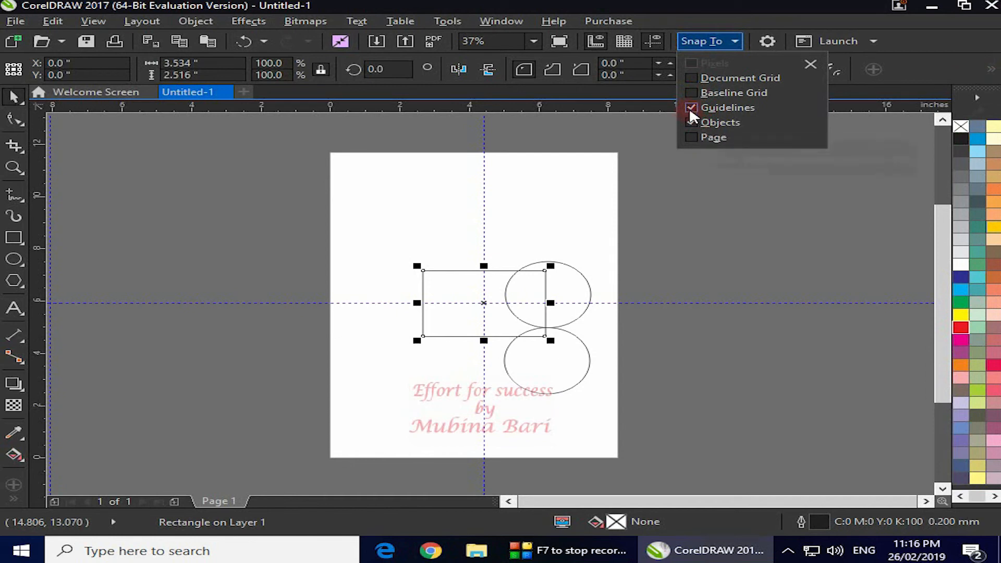
left_click(691, 107)
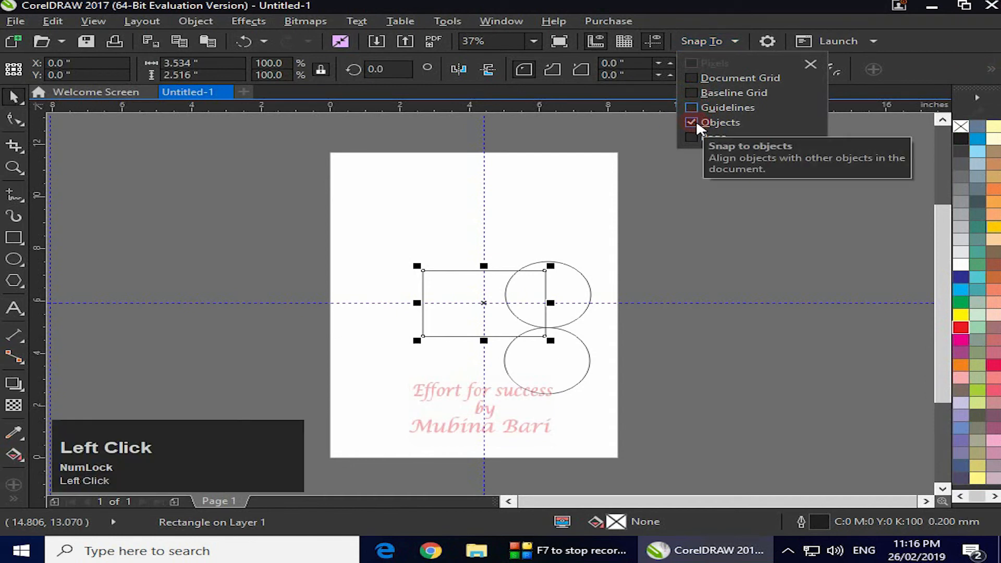
Close the snapping options and hide the guidelines on the page
left_click(741, 197)
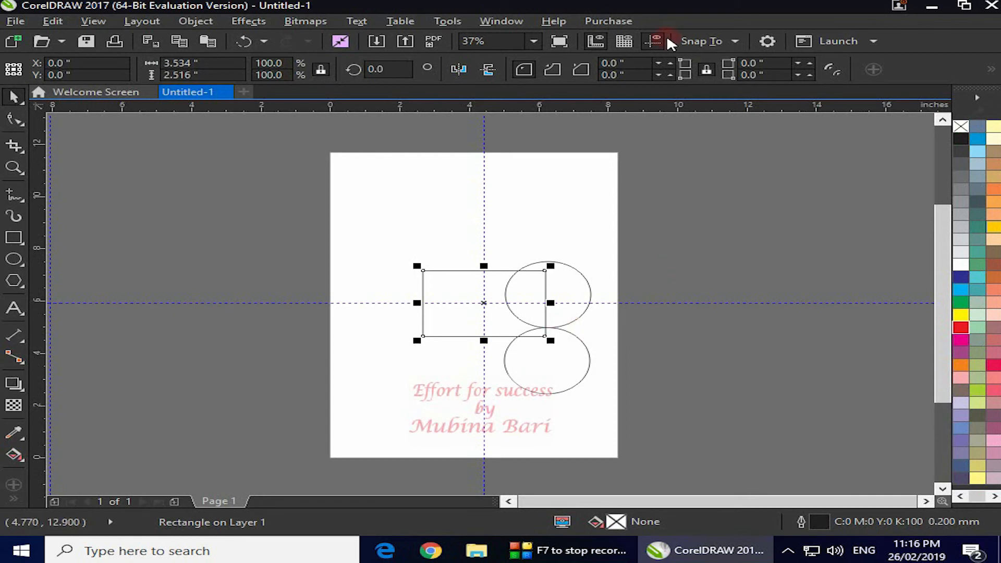
left_click(654, 41)
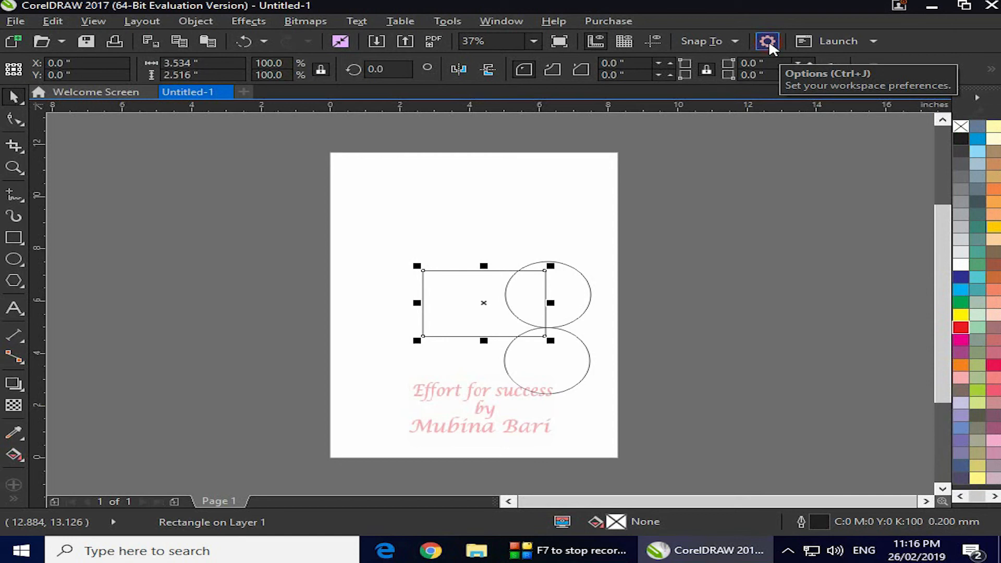
left_click(448, 22)
left_click(447, 21)
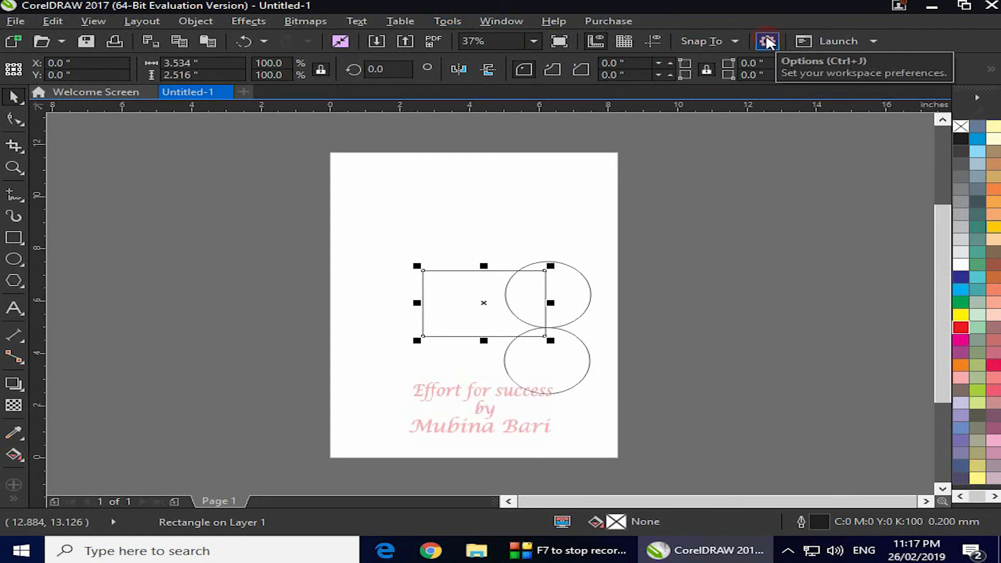
left_click(767, 42)
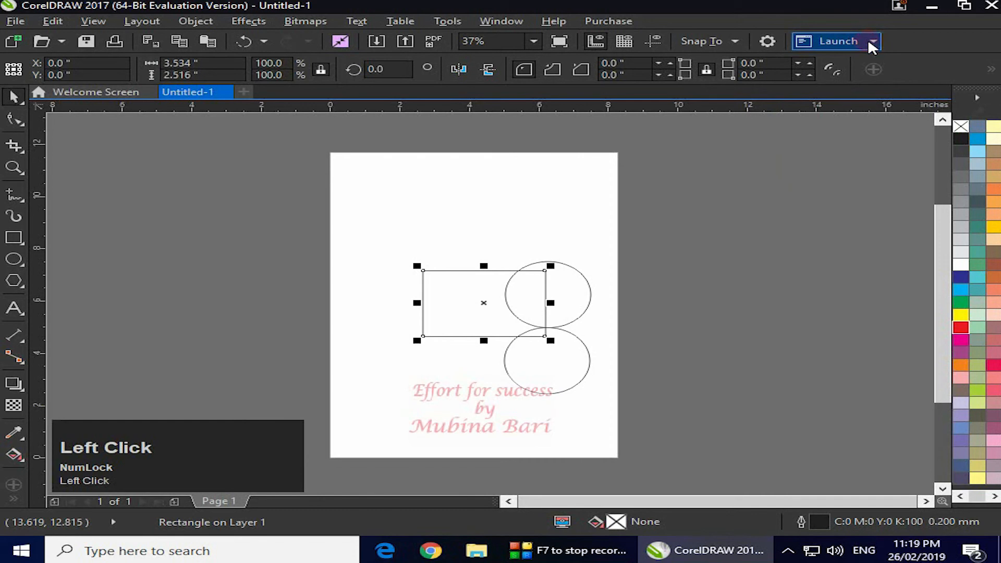
Launch Corel PHOTO-PAINT from CorelDRAW and create a new blank image
left_click(872, 42)
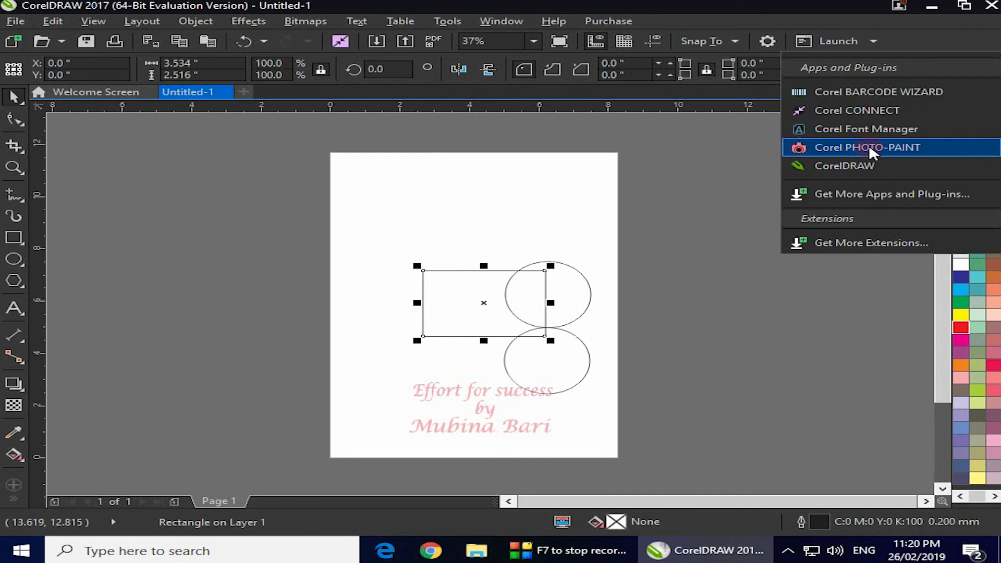
left_click(869, 150)
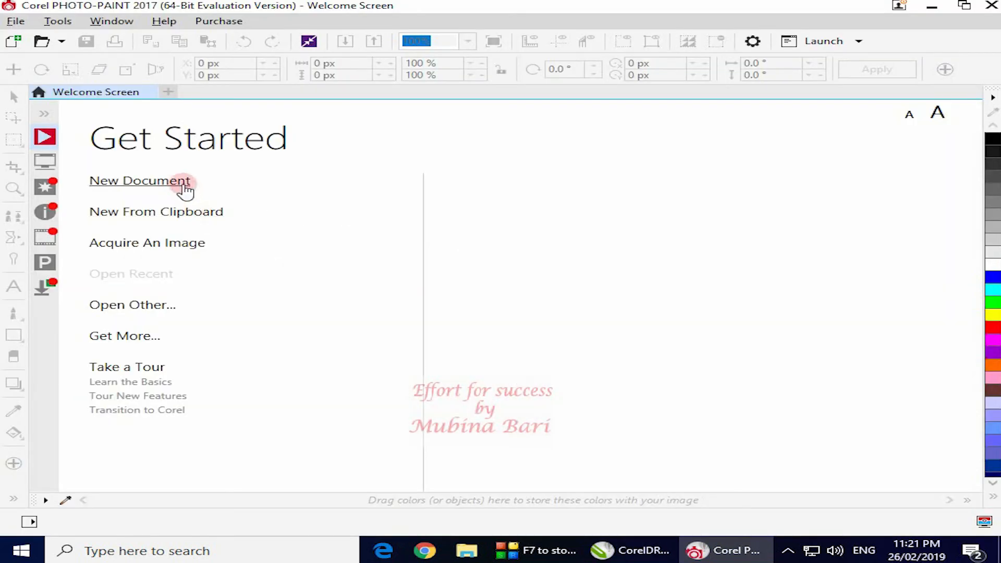
left_click(161, 181)
left_click(504, 438)
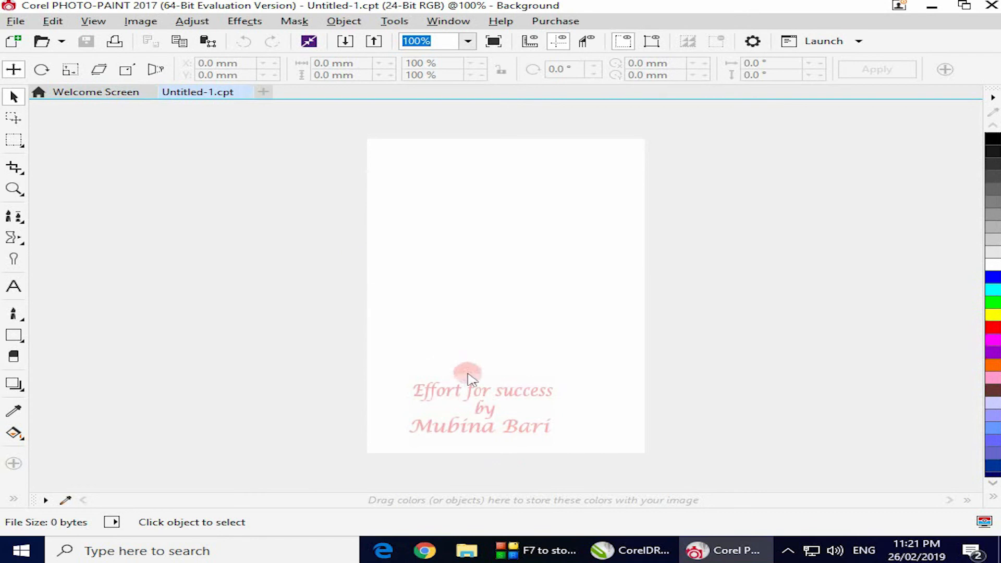
Draw a blue textured rectangle about 73 × 60 mm in the PHOTO-PAINT image and bring it onto the CorelDRAW page
left_click(12, 338)
left_click_drag(392, 233, 602, 364)
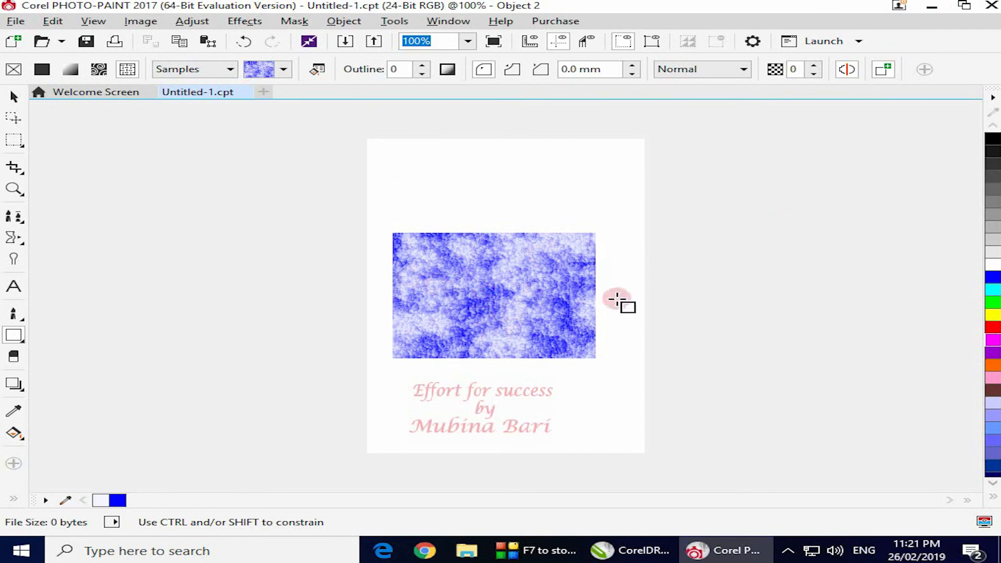
left_click(14, 95)
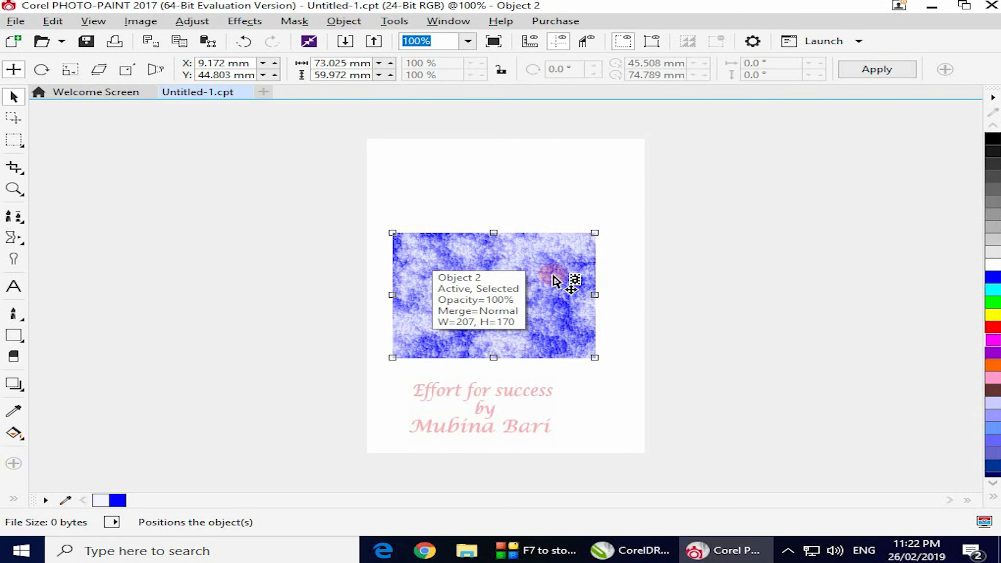
mouse_move(492, 278)
left_mouse_down()
mouse_move(718, 532)
mouse_move(693, 548)
mouse_move(644, 554)
mouse_move(517, 438)
mouse_move(451, 359)
mouse_move(458, 371)
left_mouse_up()
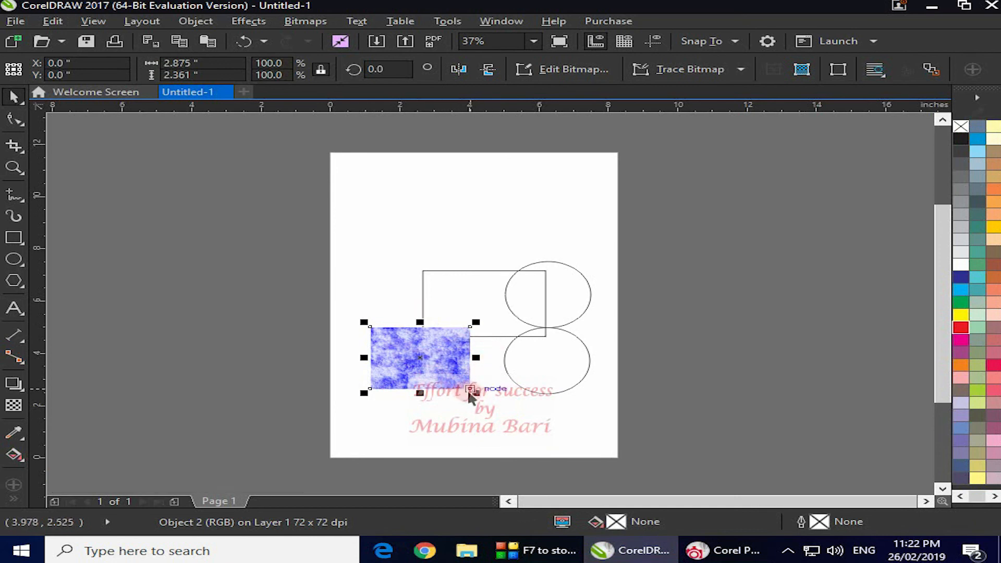
Stretch the blue textured bitmap to about 7.4 × 10.1 inches so it covers most of the page
left_click_drag(473, 394, 573, 435)
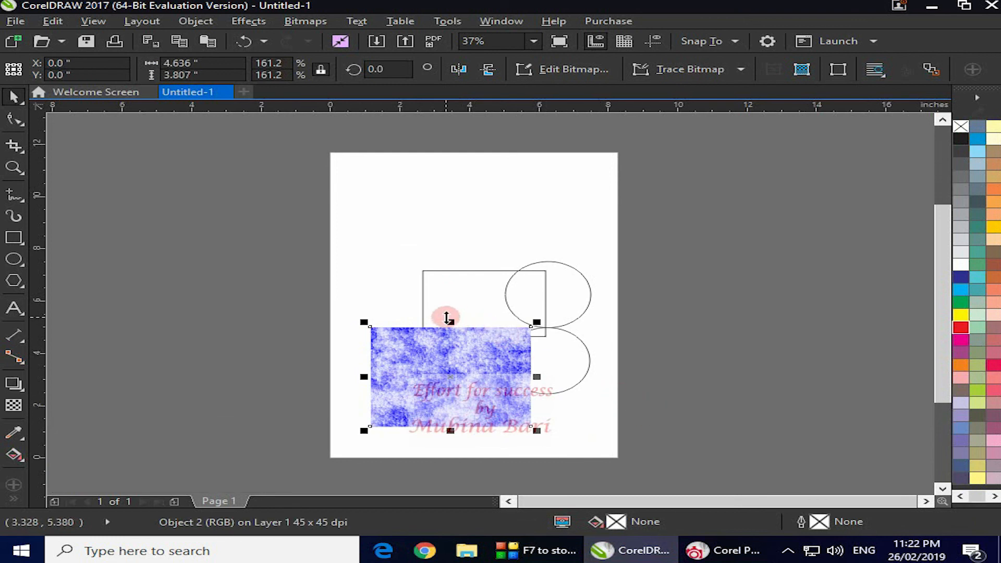
left_click_drag(448, 319, 475, 162)
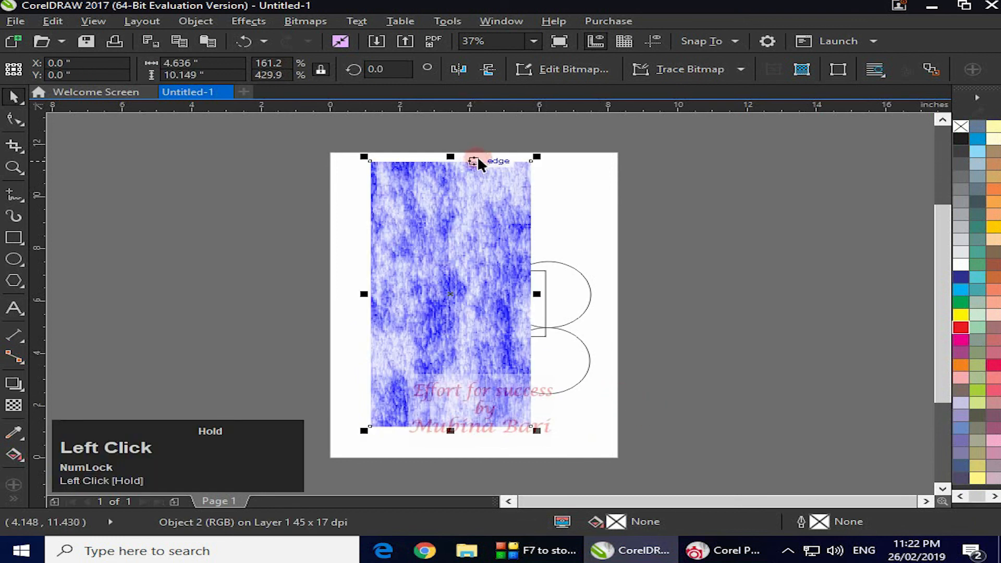
left_click_drag(537, 293, 606, 307)
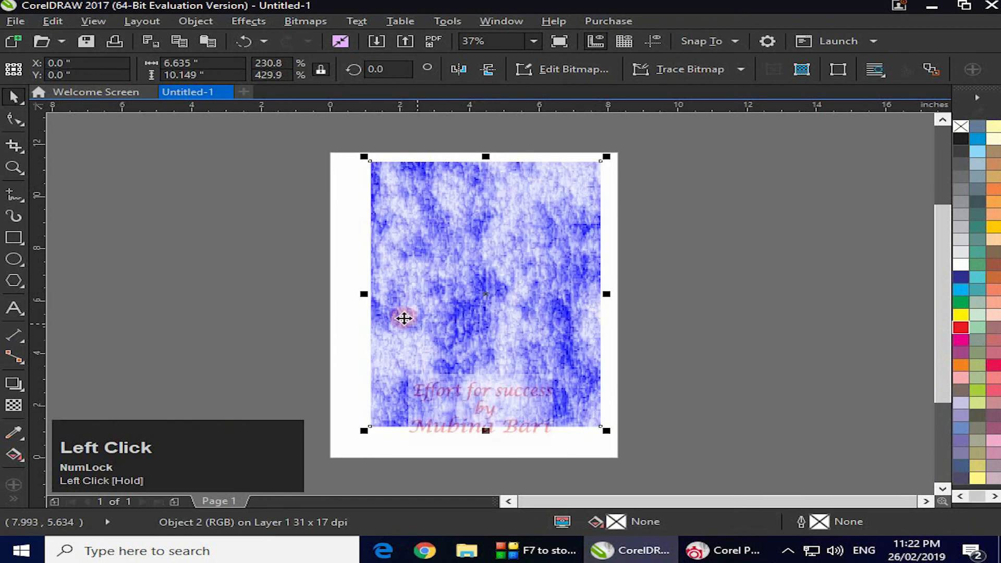
left_click_drag(364, 294, 336, 293)
Open the list of apps and plug-ins that can be launched from CorelDRAW
left_click(881, 42)
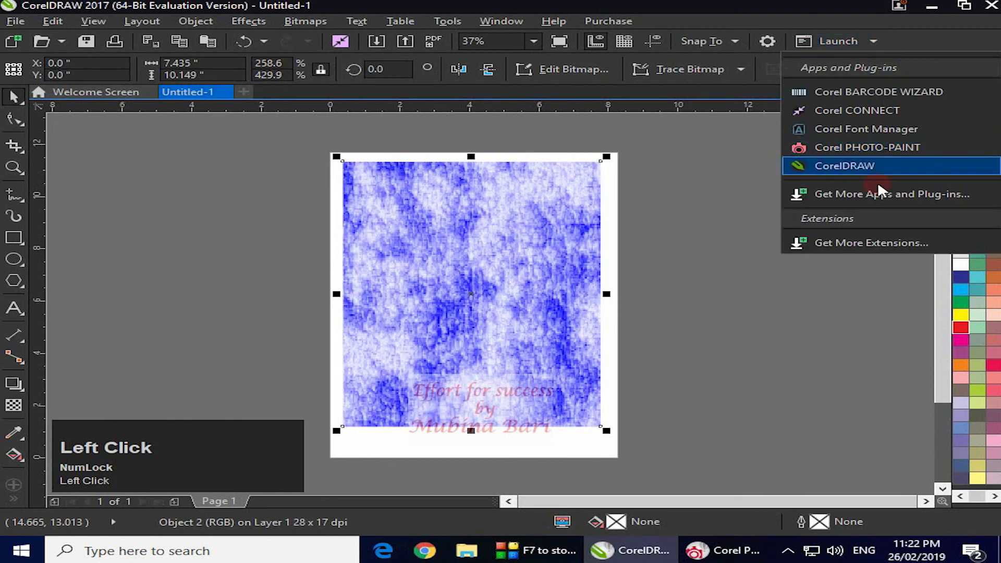